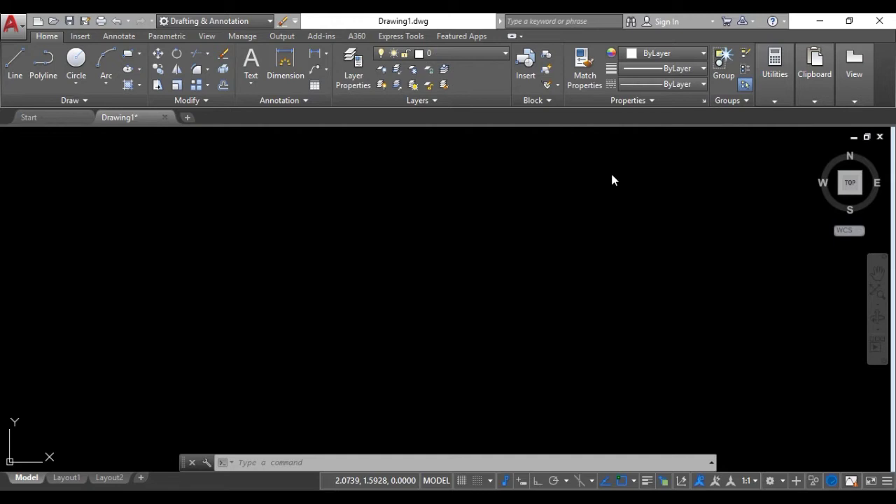
right_click(534, 194)
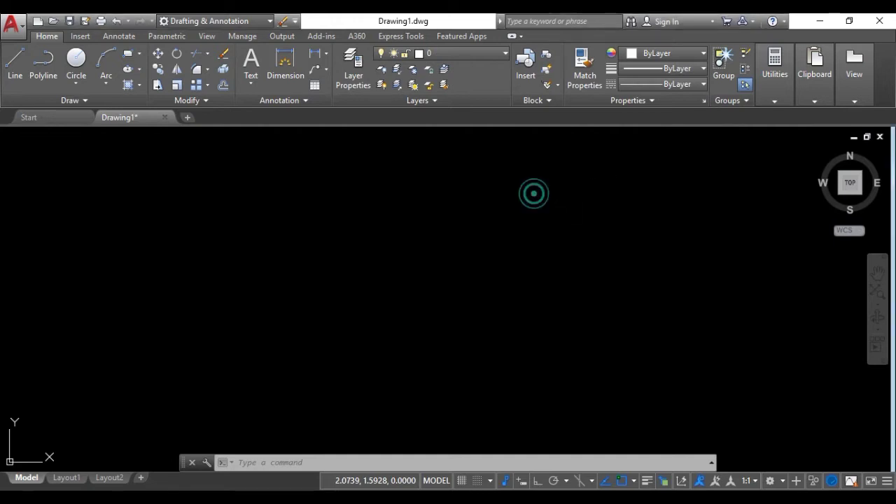
key(Escape)
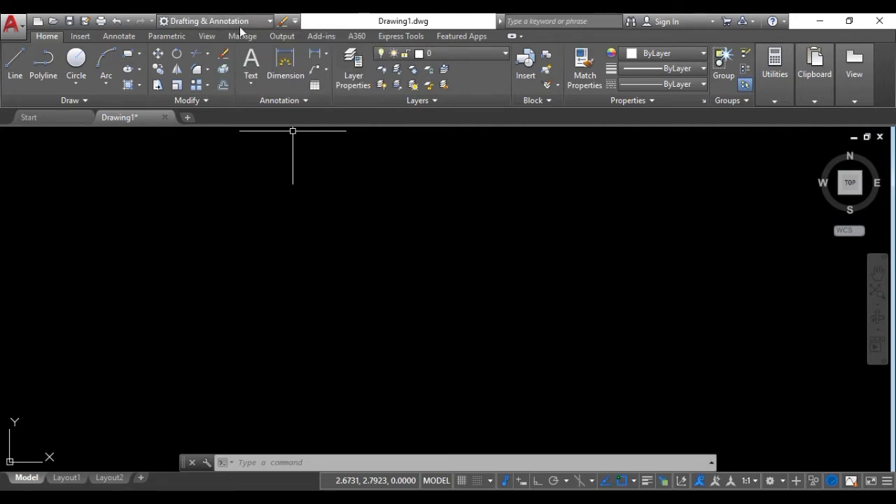
click(270, 27)
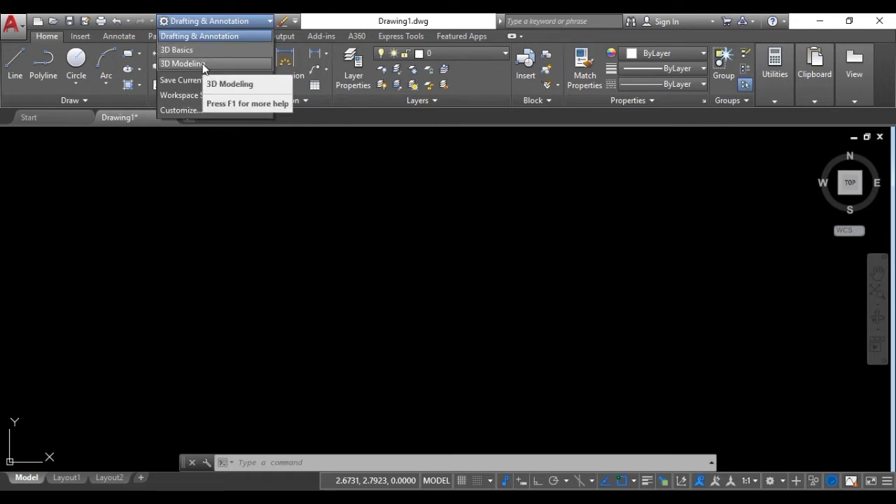
click(202, 63)
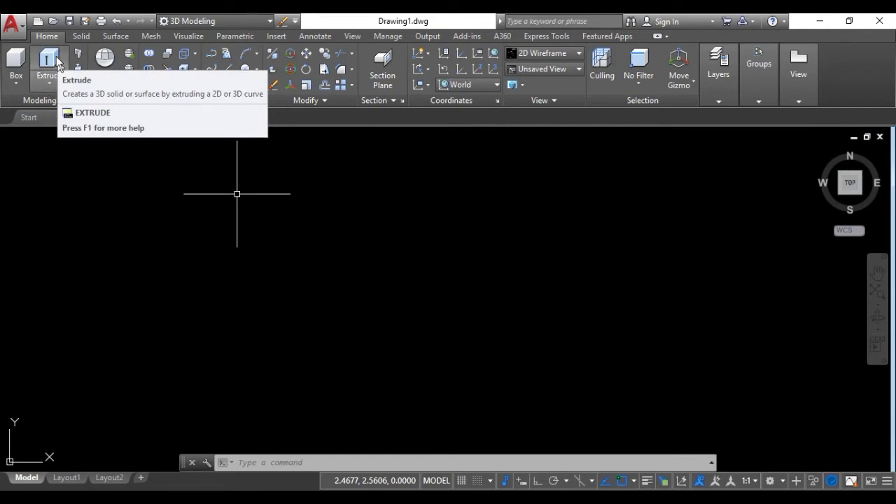
mouse_move(48, 65)
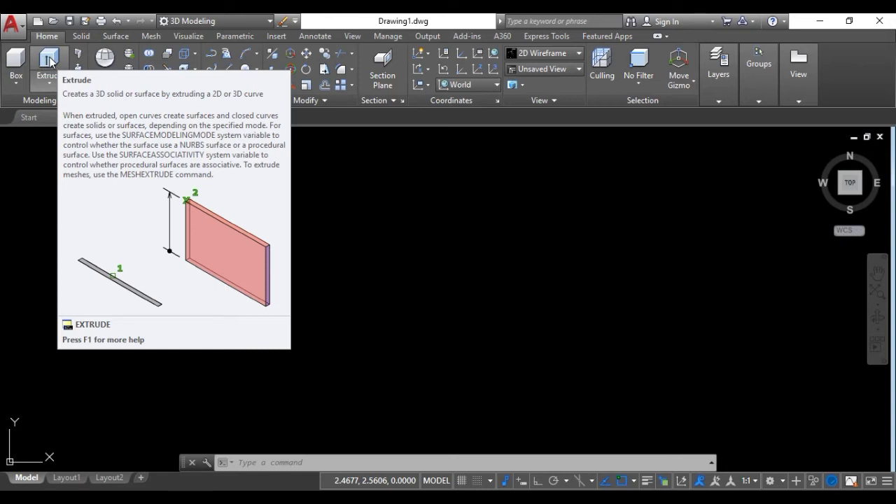
click(50, 62)
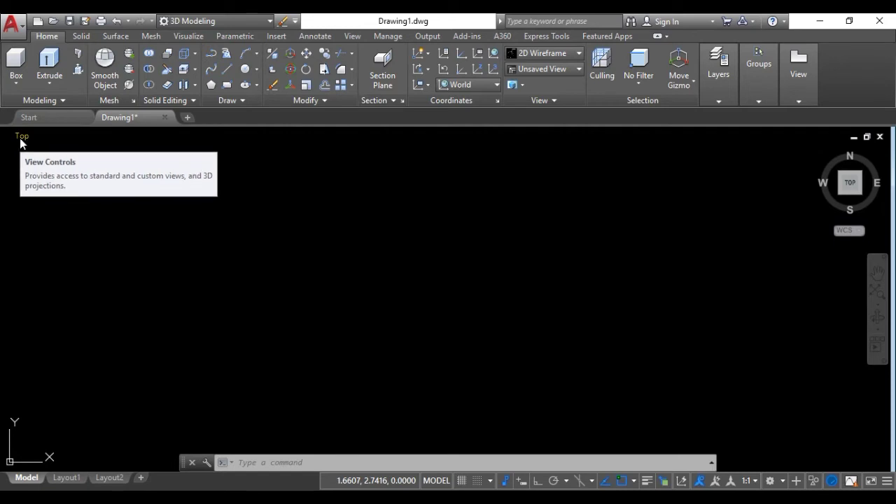
click(21, 138)
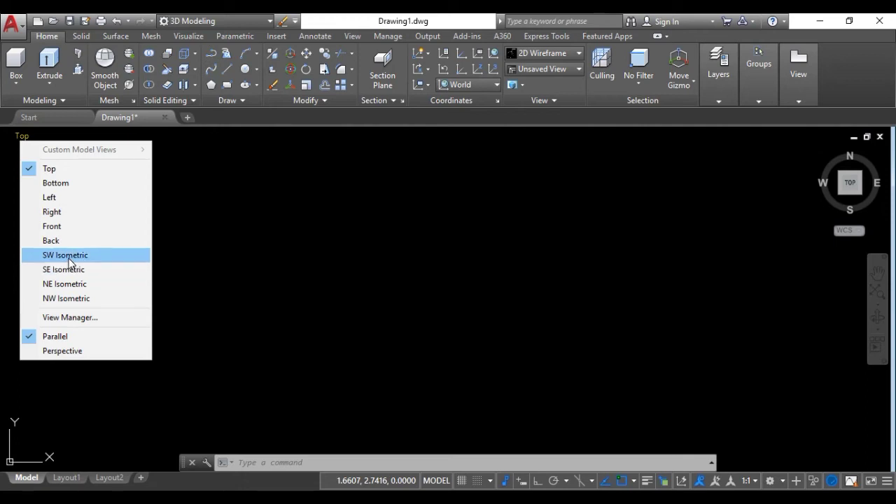
click(68, 259)
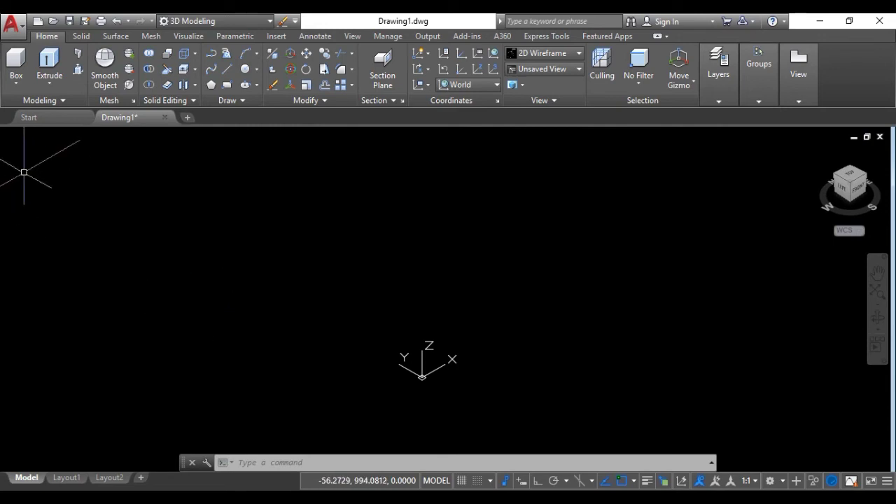
click(852, 181)
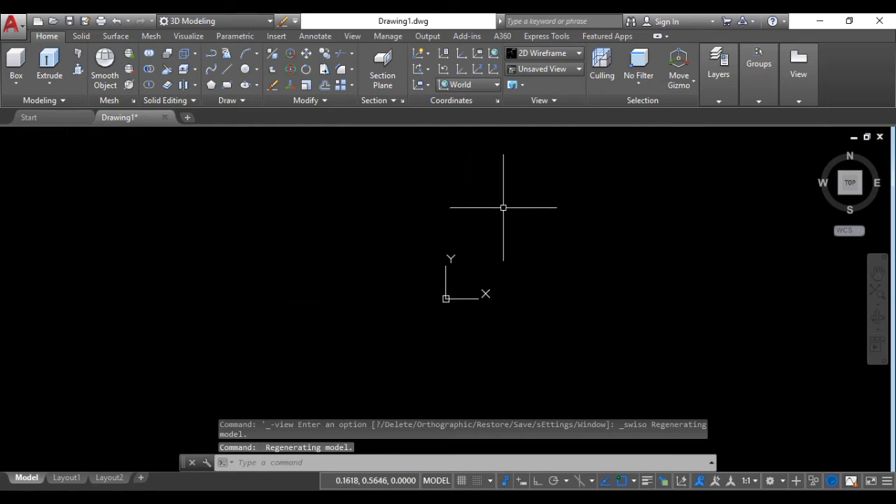
Draw a rectangle by picking two opposite corners in the middle of the drawing area
scroll(553, 272, up, 4)
scroll(553, 273, up, 2)
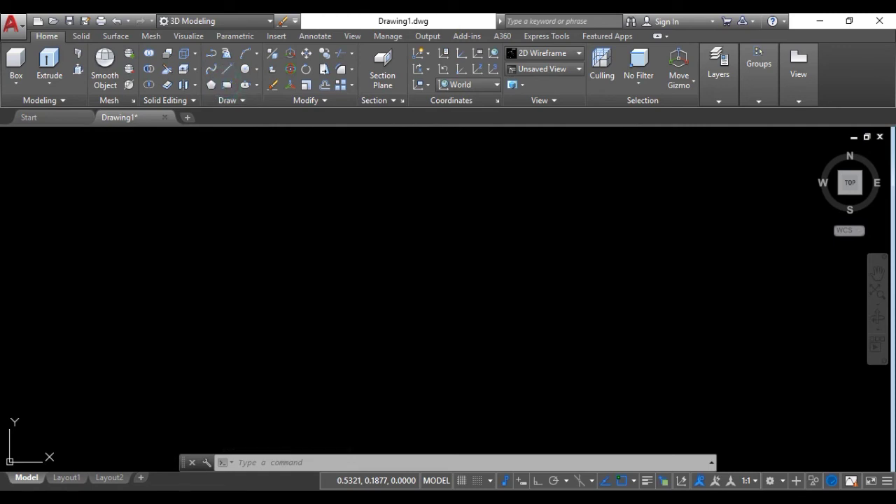
click(334, 365)
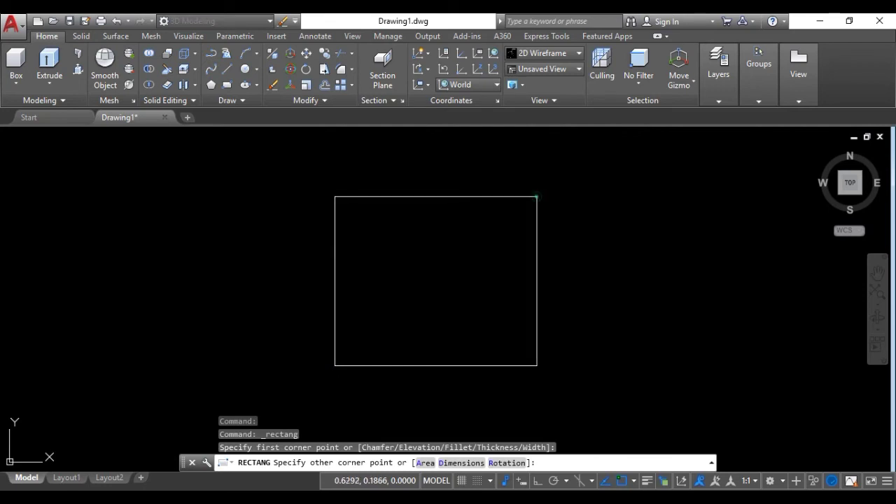
click(537, 197)
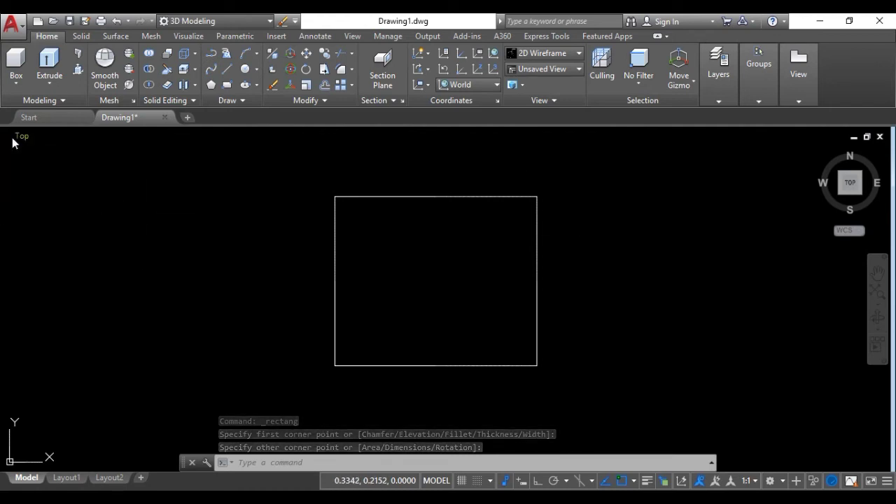
Set the viewport to the SW Isometric view and zoom out
click(19, 136)
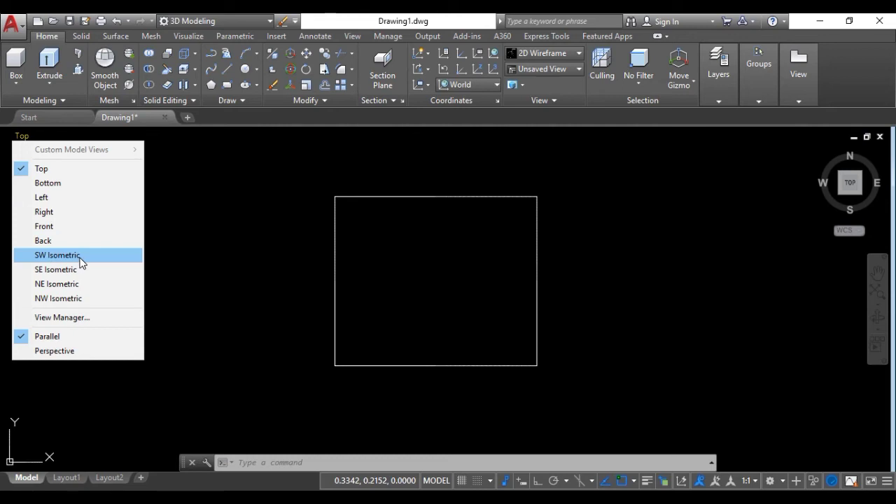
click(80, 260)
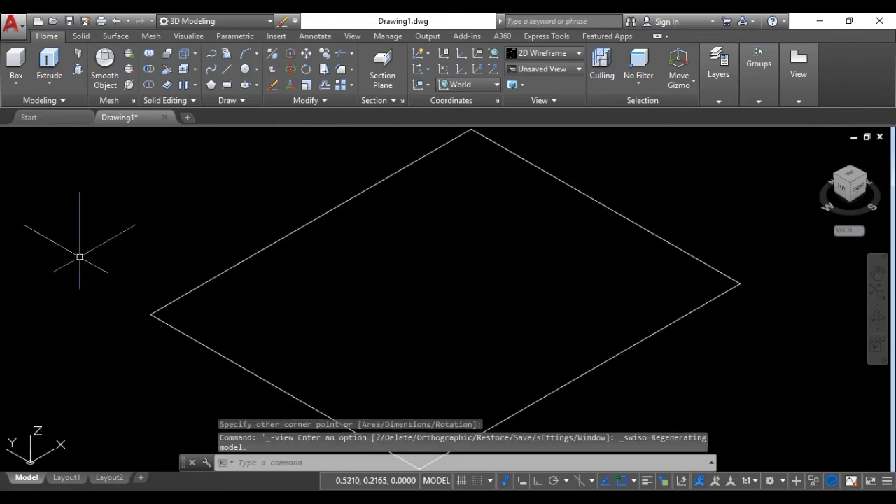
scroll(217, 249, down, 2)
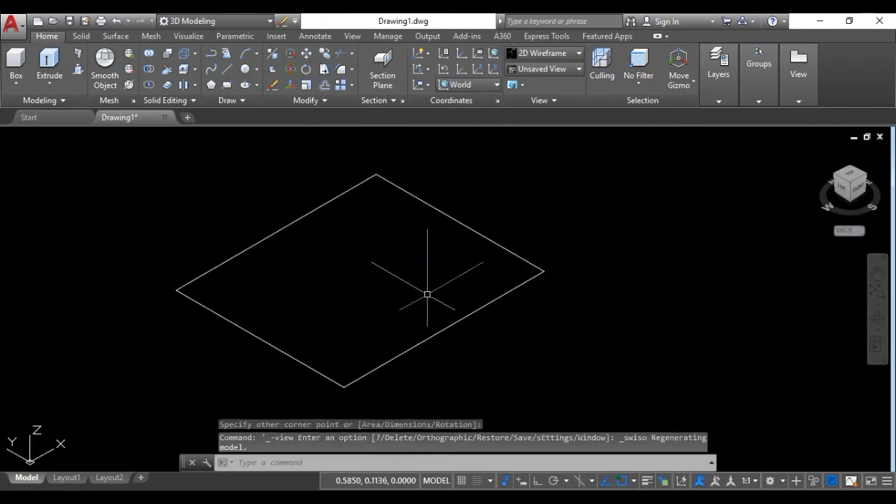
scroll(427, 294, down, 2)
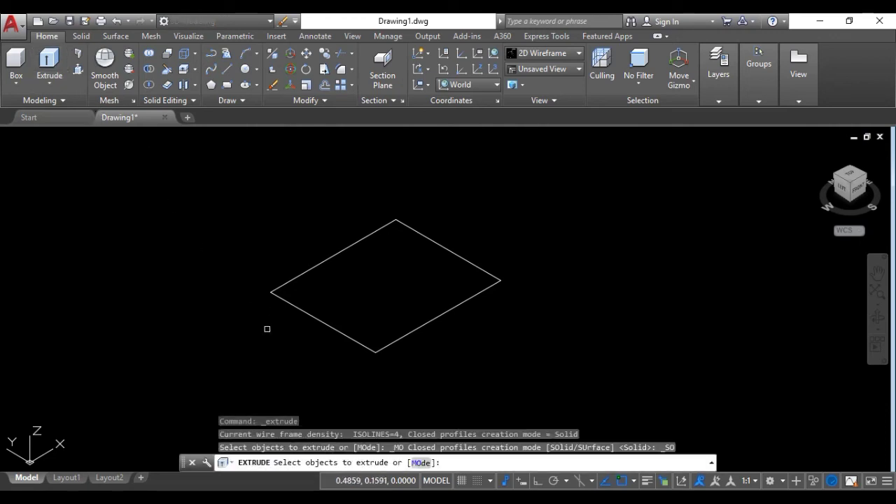
Pick the rectangle as the profile for the running EXTRUDE command
click(297, 307)
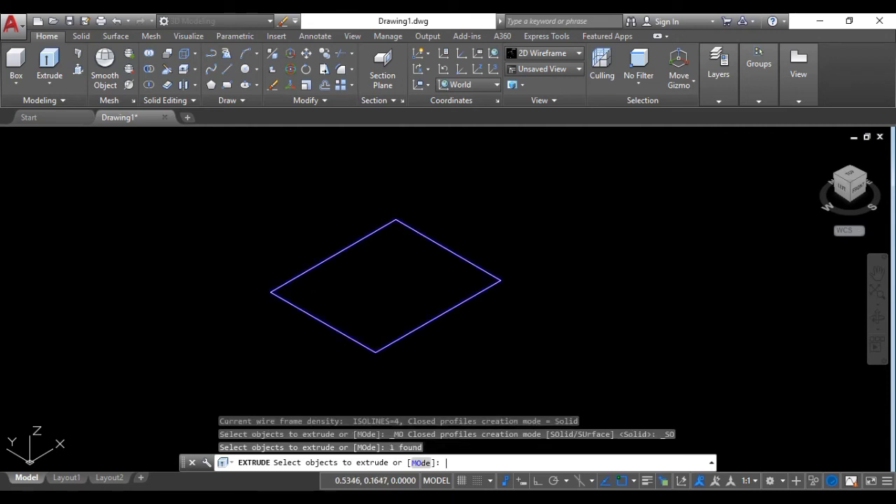
Extrude the rectangle upward to a picked height to create the box solid
key(Return)
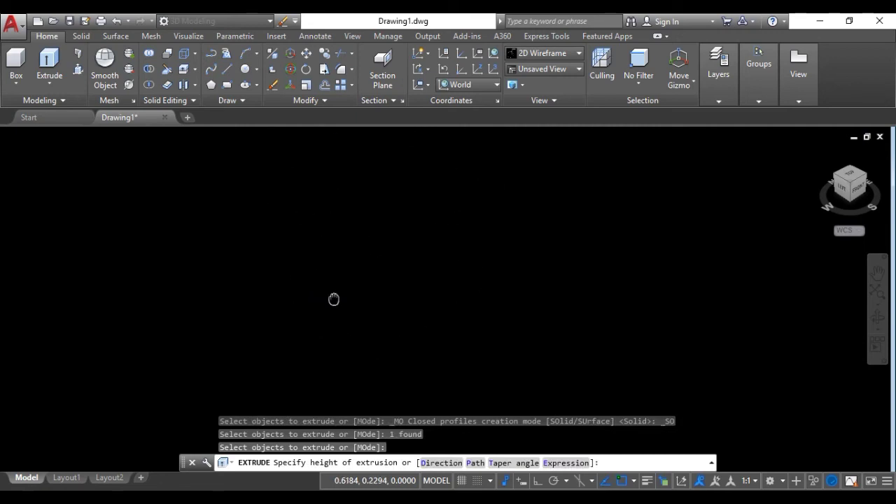
scroll(340, 221, up, 2)
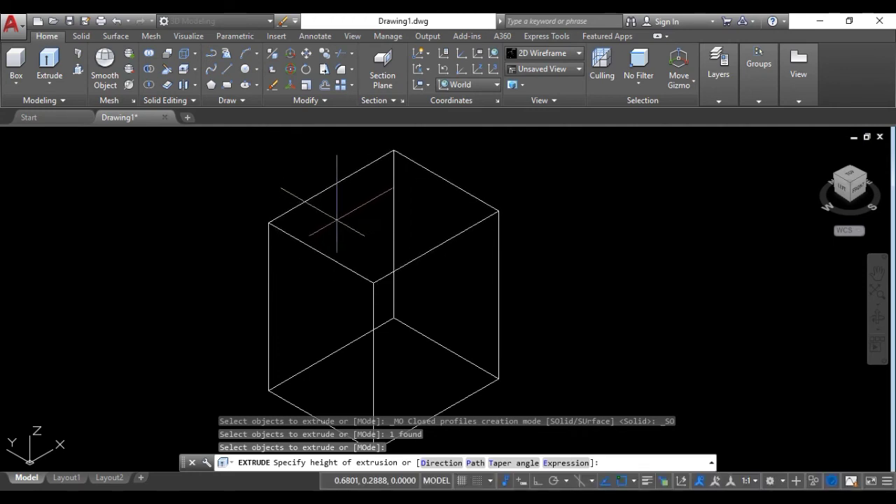
click(337, 221)
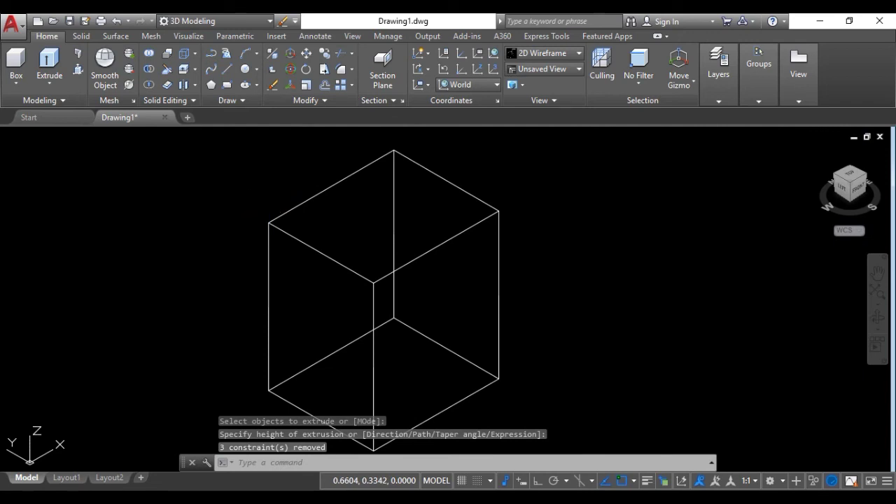
scroll(266, 203, down, 2)
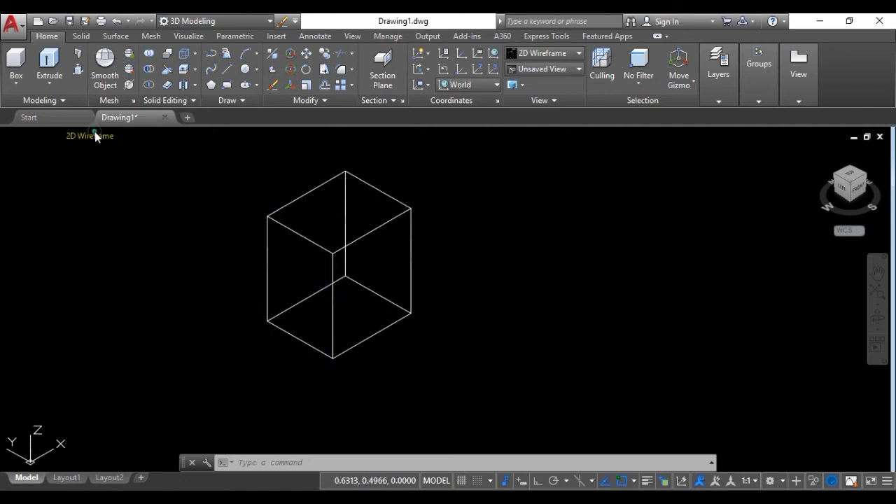
Display the box in the Conceptual and then the Hidden visual style
click(95, 135)
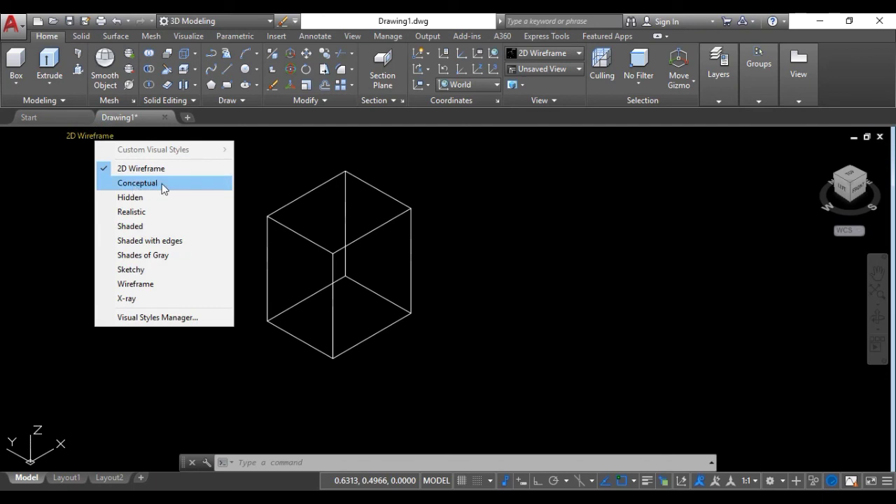
click(148, 182)
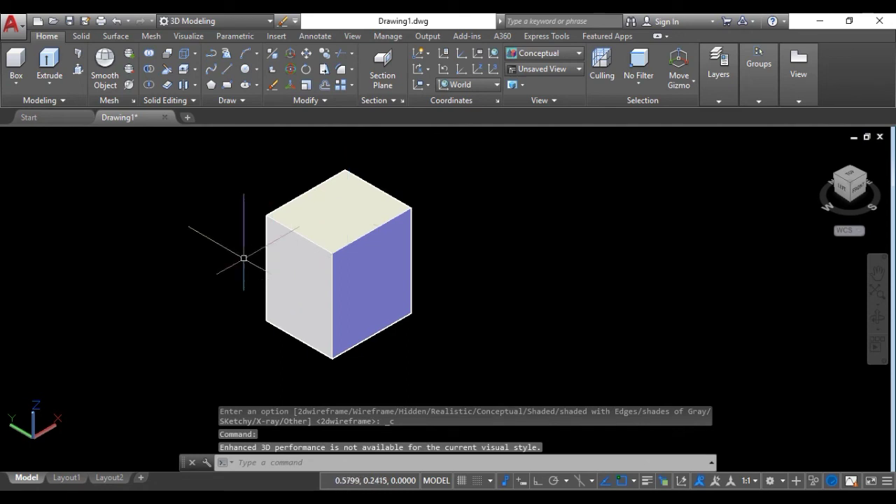
click(101, 136)
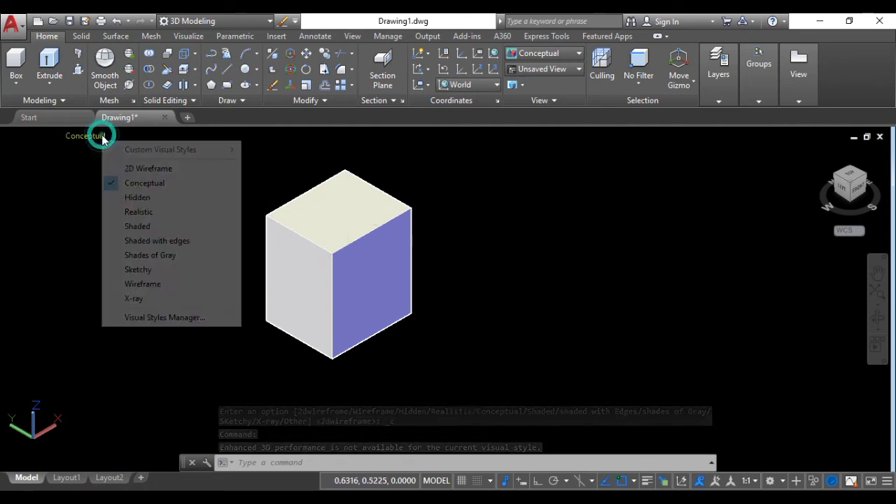
click(135, 198)
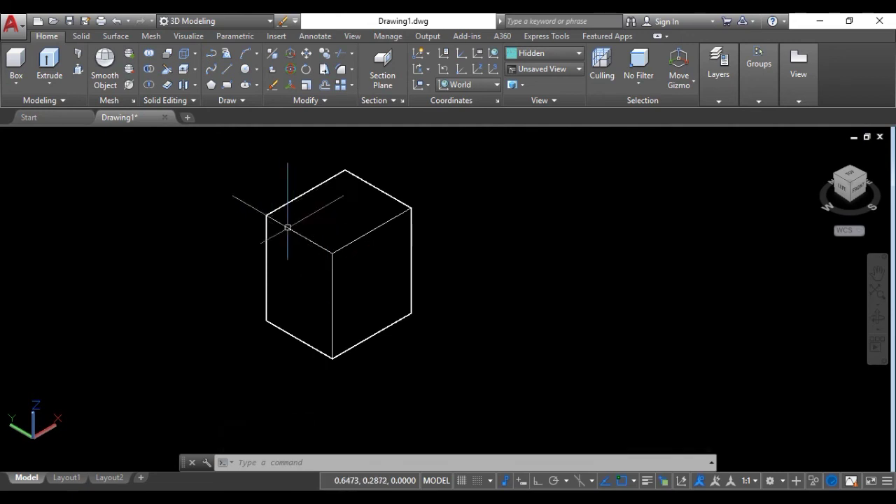
Display the box in Realistic, then settle on the Shaded visual style
click(91, 136)
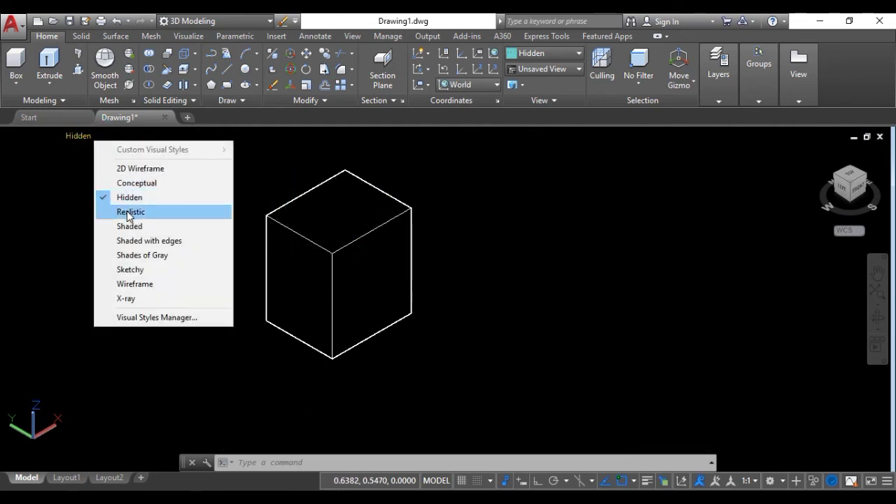
click(127, 211)
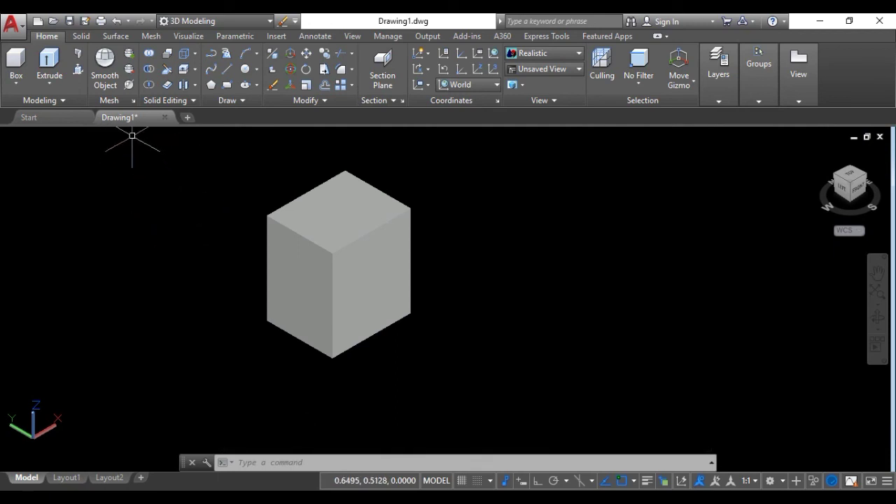
click(90, 137)
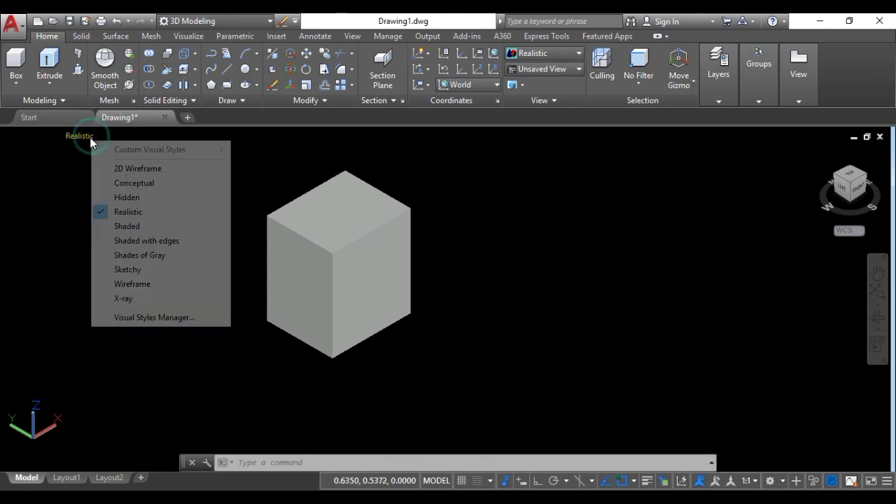
click(119, 226)
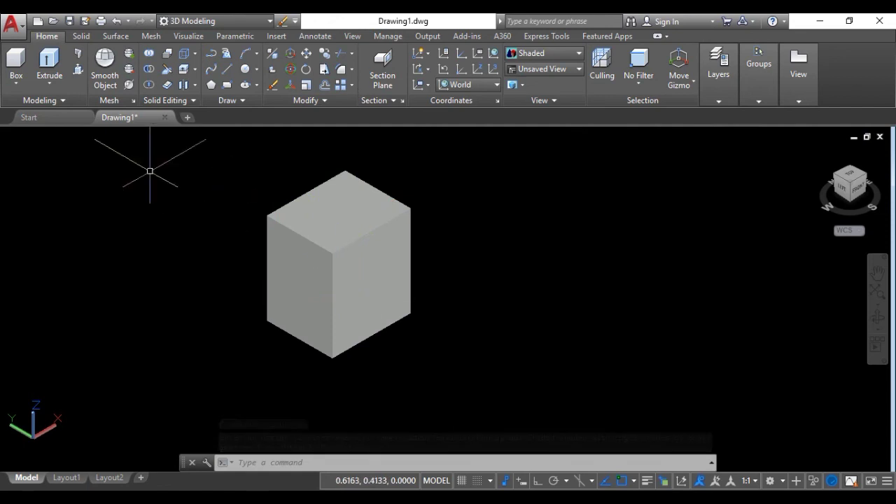
Show the box in Shaded with edges, Shades of Gray, then Sketchy styles
click(92, 133)
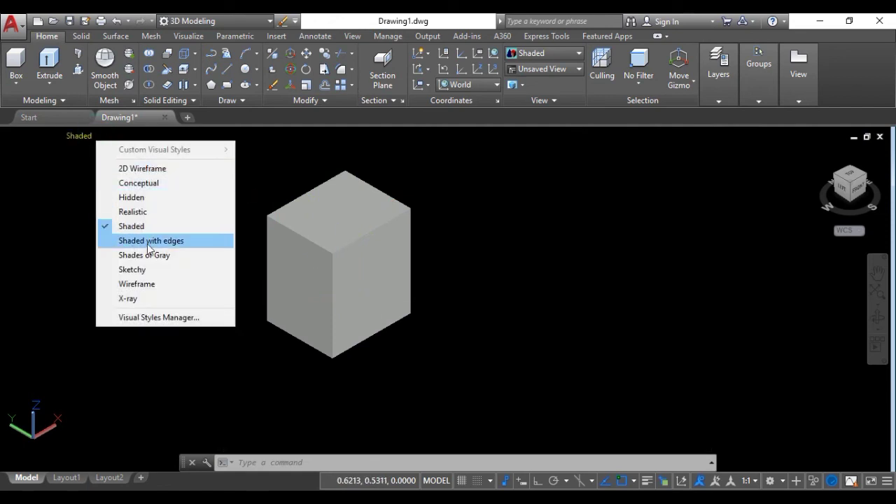
click(168, 240)
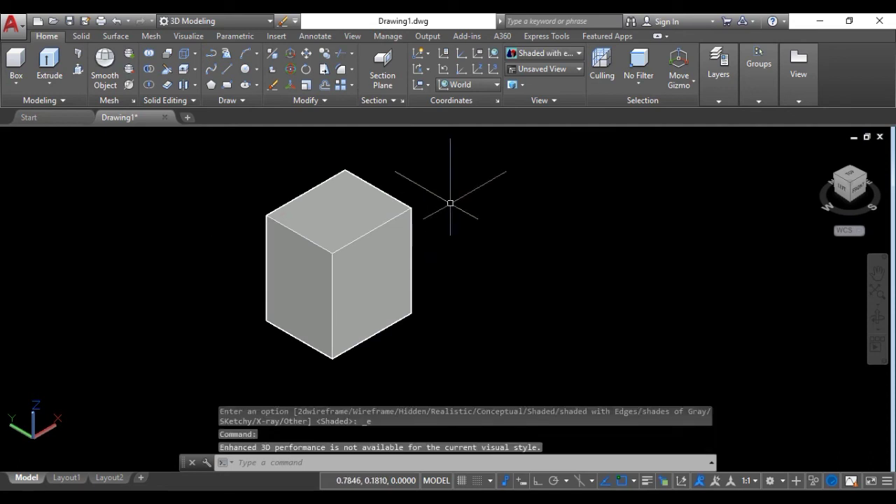
click(112, 136)
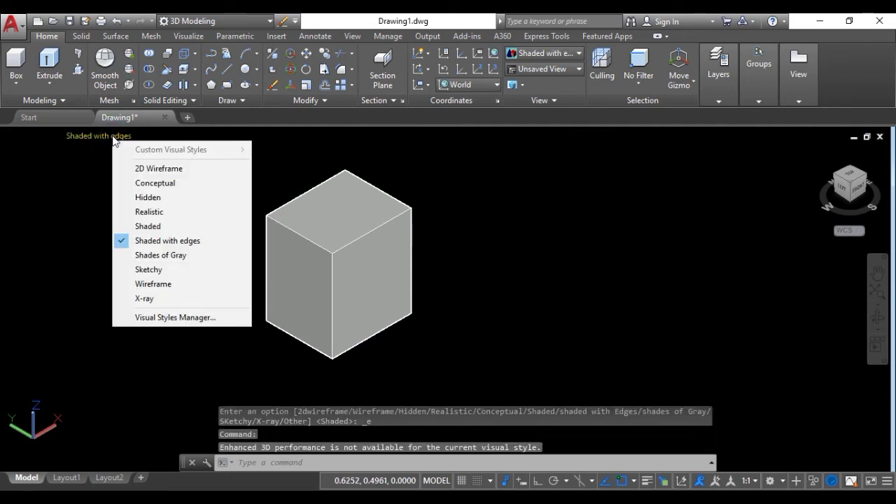
click(166, 257)
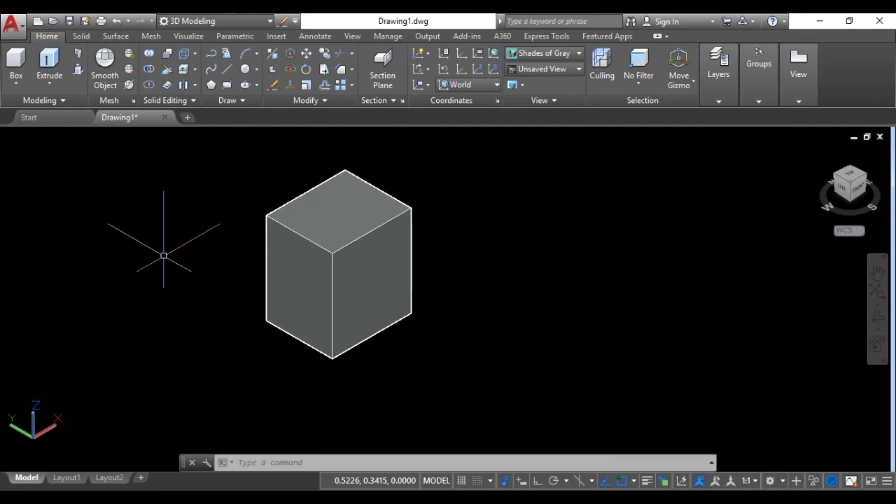
click(140, 269)
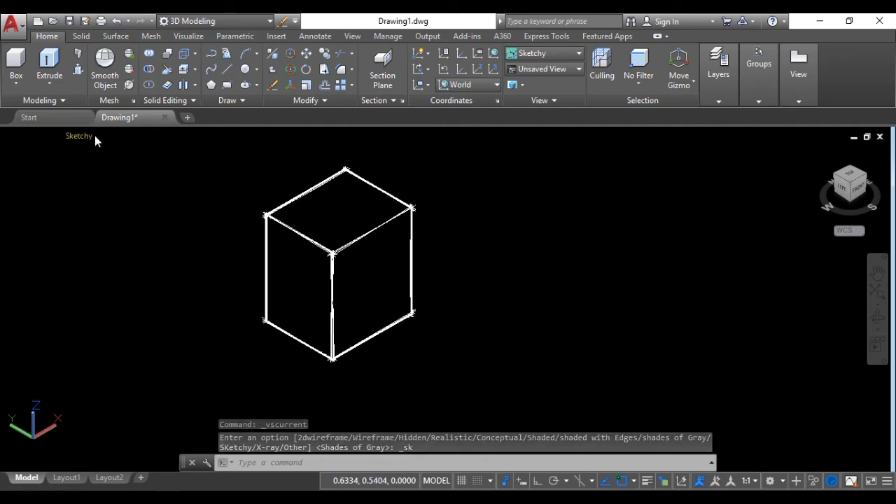
Switch the box to Wireframe, then to the X-ray visual style
click(94, 142)
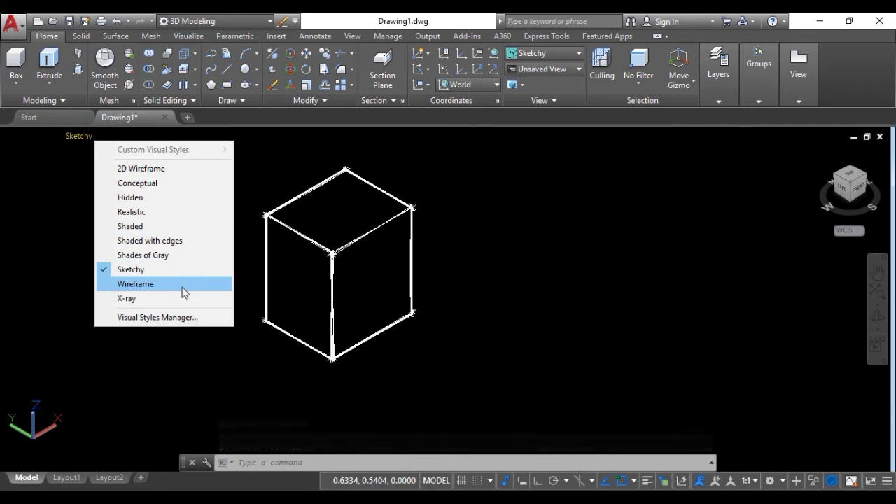
click(140, 287)
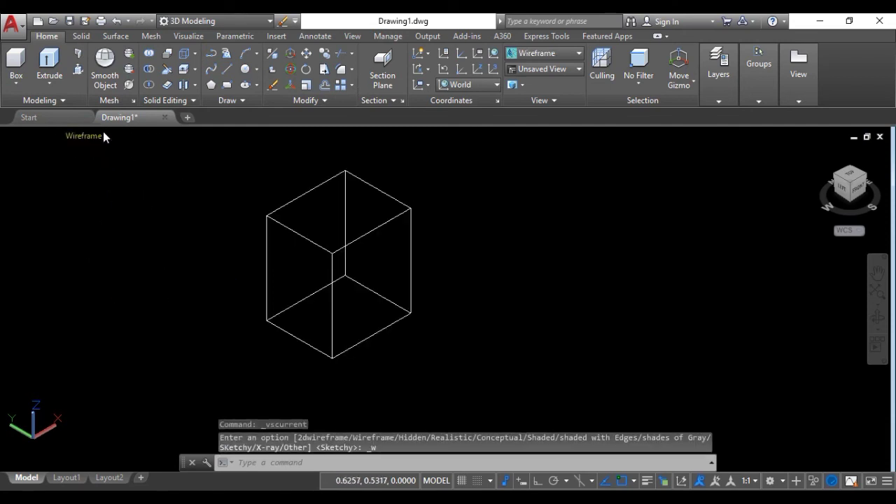
click(104, 136)
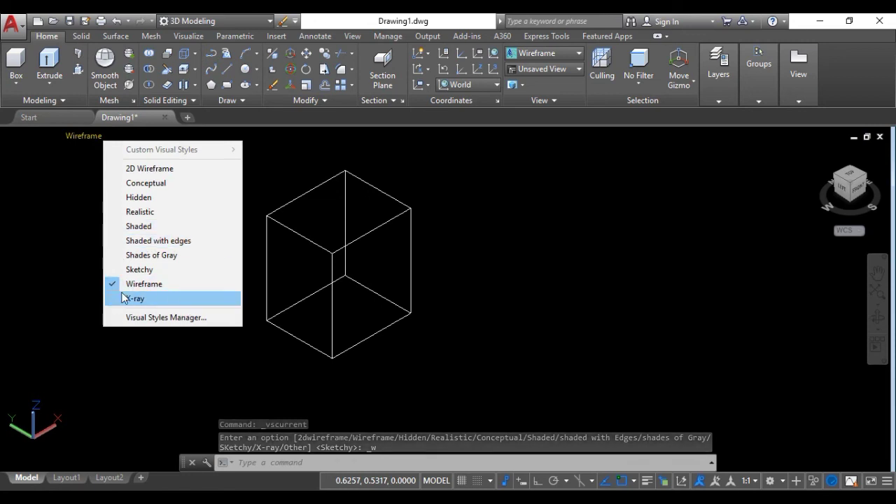
click(135, 293)
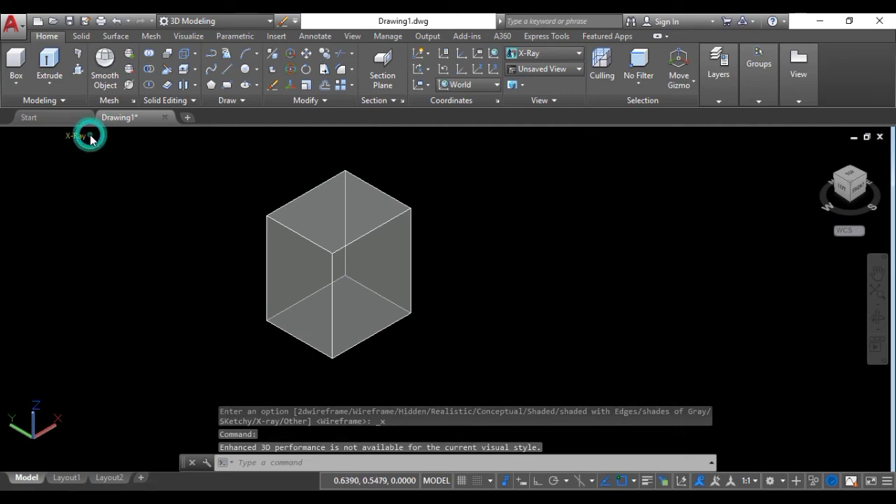
click(86, 135)
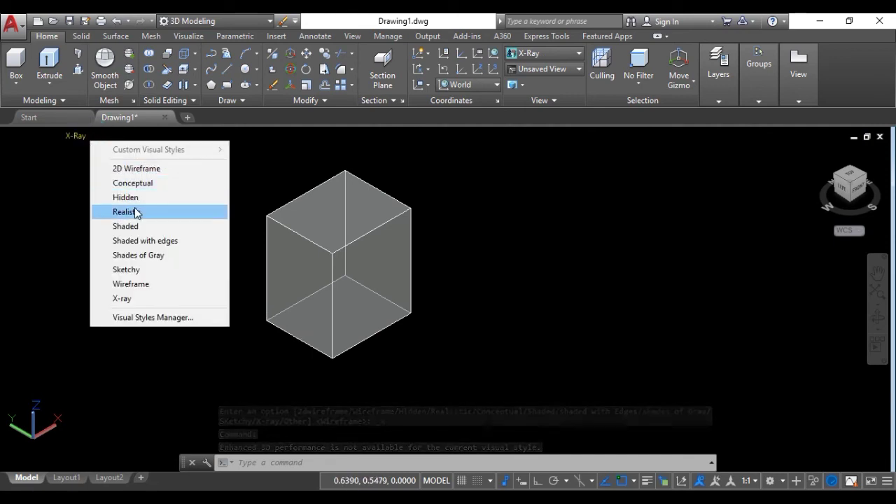